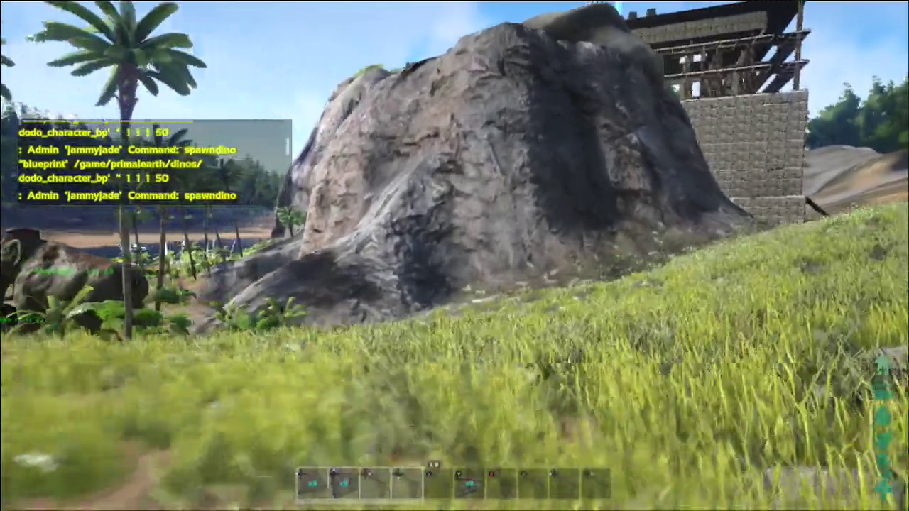
# Open the pause menu, with addexperience 900000 0 1 waiting in the admin command field
pyautogui.press('Escape')
pyautogui.write('addexperience 900000 0 1')
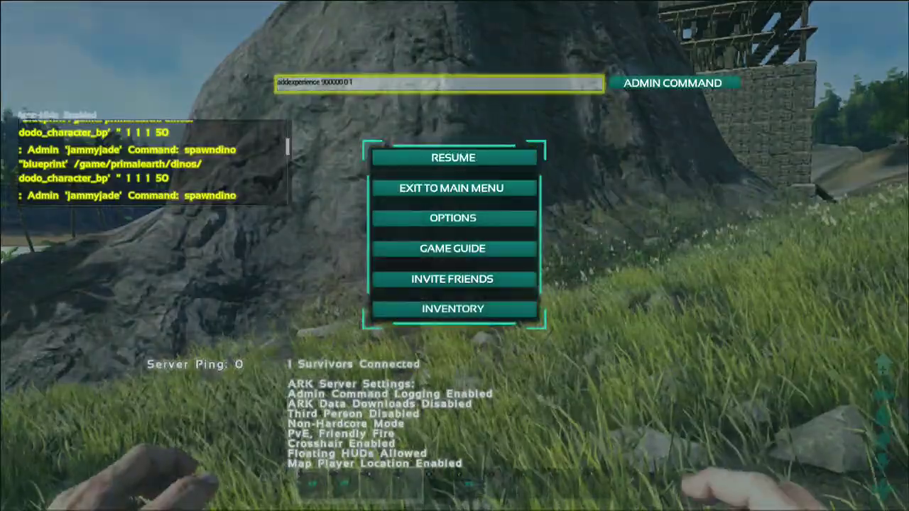
# Clear the old command, run fly, and rise above the base's stone wall
pyautogui.press('Return')
pyautogui.press('BackSpace')
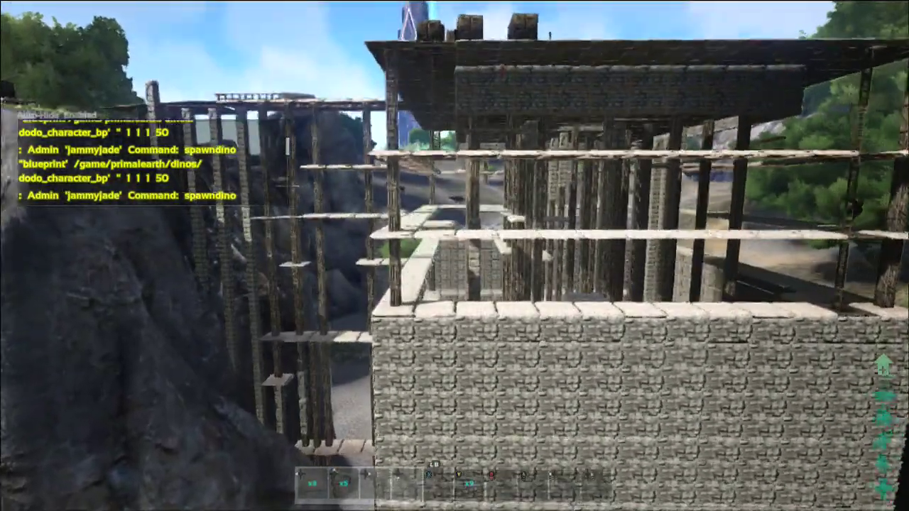
pyautogui.press('2')
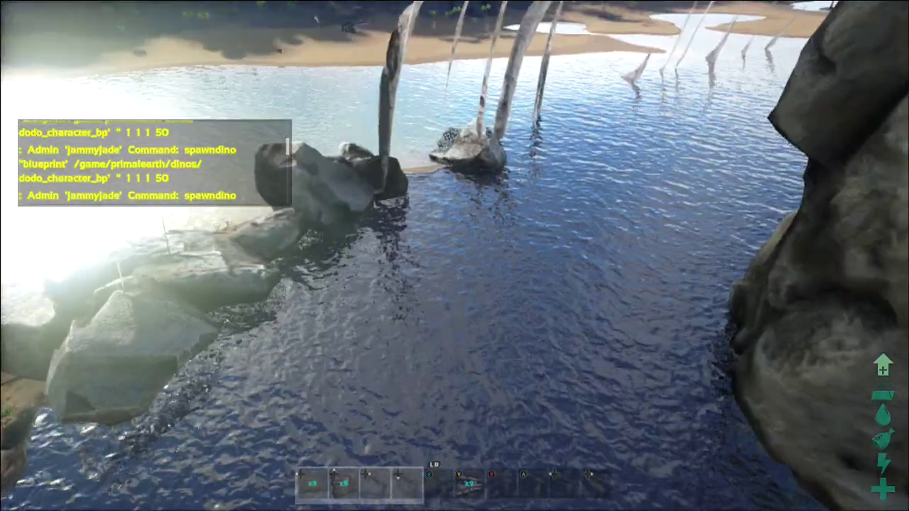
pyautogui.press('w')
pyautogui.press('w')
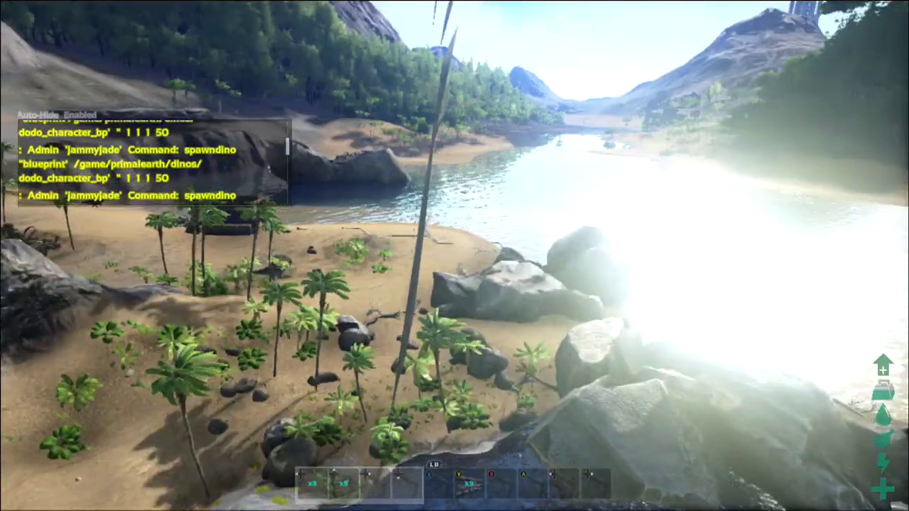
# Fly over the beach and down into the lagoon beside the tall rock spikes
pyautogui.press('w')
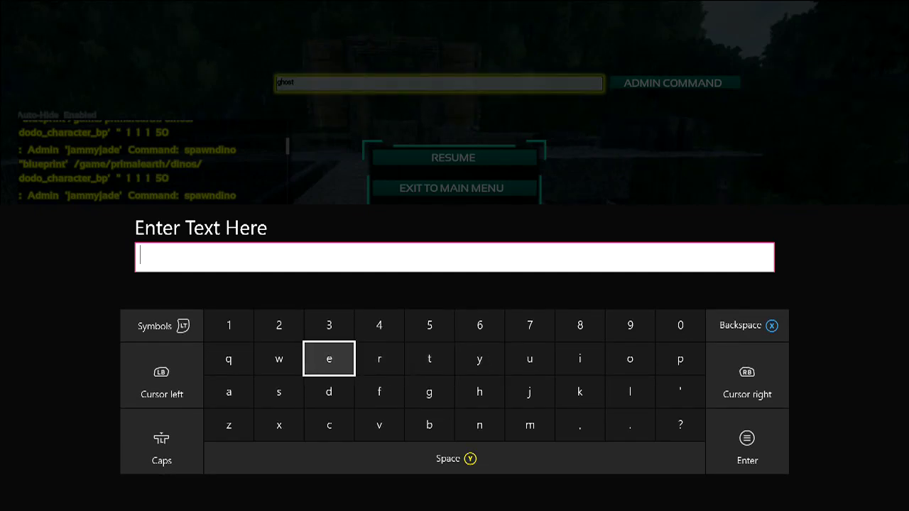
pyautogui.write('walk')
# Submit the ghost command and resume play low over the sandy lagoon shore
pyautogui.press('Escape')
pyautogui.press('Escape')
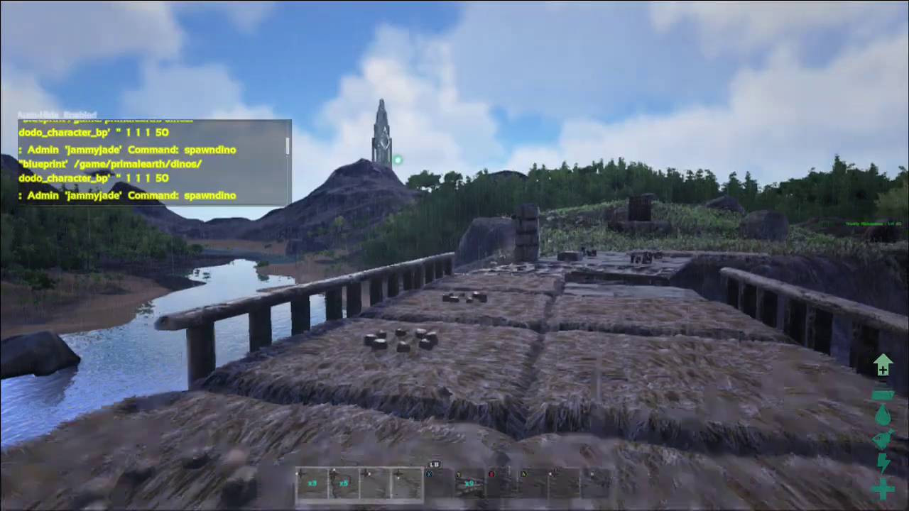
# Check the inventory and the map for the base and cave 2, then view the lagoon
pyautogui.press('Escape')
# Clear walk from the admin command field and begin a new command
pyautogui.press('Return')
pyautogui.press('BackSpace')
pyautogui.press('BackSpace')
pyautogui.press('BackSpace')
pyautogui.write('t')
pyautogui.press('Return')
pyautogui.press('Escape')
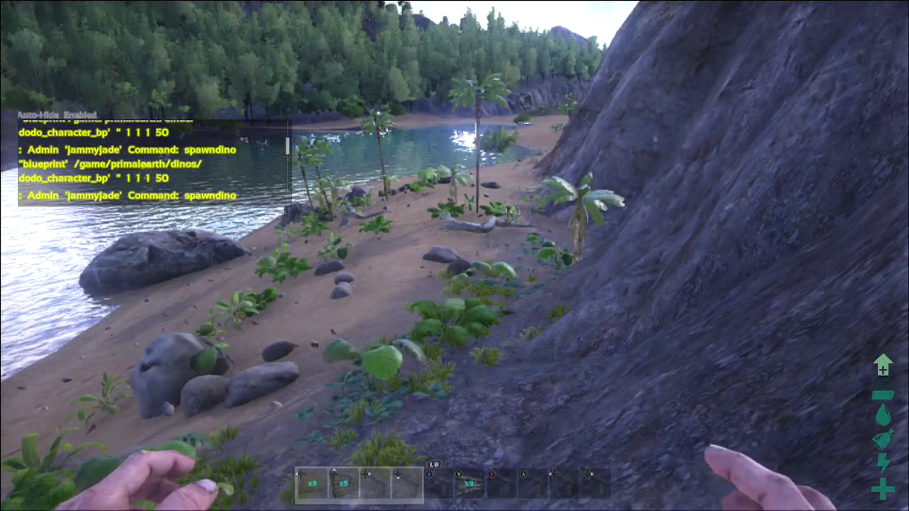
pyautogui.press('i')
pyautogui.press('Escape')
pyautogui.press('m')
pyautogui.press('m')
pyautogui.moveTo(454, 256)
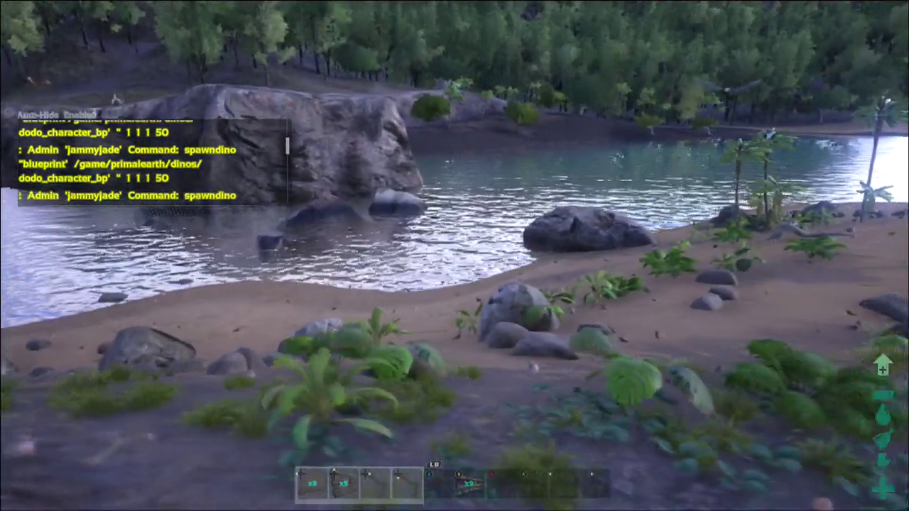
# Start a setplayerpos command and enter the x coordinate 72000
pyautogui.press('Tab')
pyautogui.press('Up')
pyautogui.press('Right')
pyautogui.press('Left')
pyautogui.press('Left')
pyautogui.write('2')
pyautogui.press('Right')
pyautogui.press('Right')
pyautogui.press('Right')
pyautogui.press('Right')
pyautogui.write('000')
pyautogui.press('Left')
# Enter the y coordinate 236876 and z value 0
pyautogui.press('Left')
pyautogui.press('Left')
pyautogui.press('Left')
pyautogui.press('Left')
pyautogui.press('Left')
pyautogui.press('Left')
pyautogui.press('Left')
pyautogui.press('Left')
pyautogui.press('Right')
pyautogui.write('2')
pyautogui.press('Right')
pyautogui.write('3')
pyautogui.press('Right')
pyautogui.press('Right')
pyautogui.press('Right')
pyautogui.write('6')
pyautogui.press('Right')
pyautogui.press('Right')
pyautogui.write('8')
pyautogui.press('Left')
pyautogui.write('7')
pyautogui.press('Left')
pyautogui.write('6')
pyautogui.press('Right')
pyautogui.press('Right')
pyautogui.press('Right')
pyautogui.press('Right')
pyautogui.write('0')
pyautogui.press('Return')
pyautogui.press('Right')
pyautogui.press('Return')
pyautogui.press('Escape')
pyautogui.press('m')
# Look over the inventory in the snowy forest, then return to the admin command menu
pyautogui.press('i')
pyautogui.press('i')
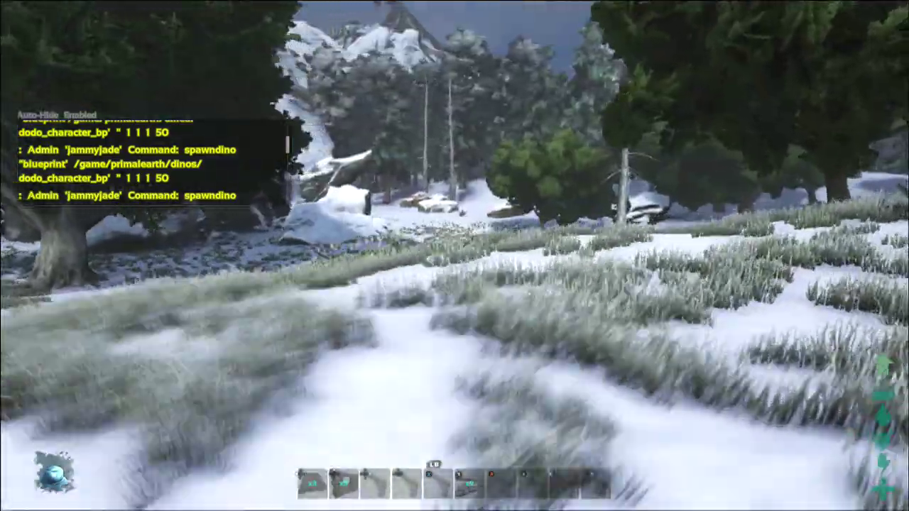
pyautogui.press('Escape')
pyautogui.press('Return')
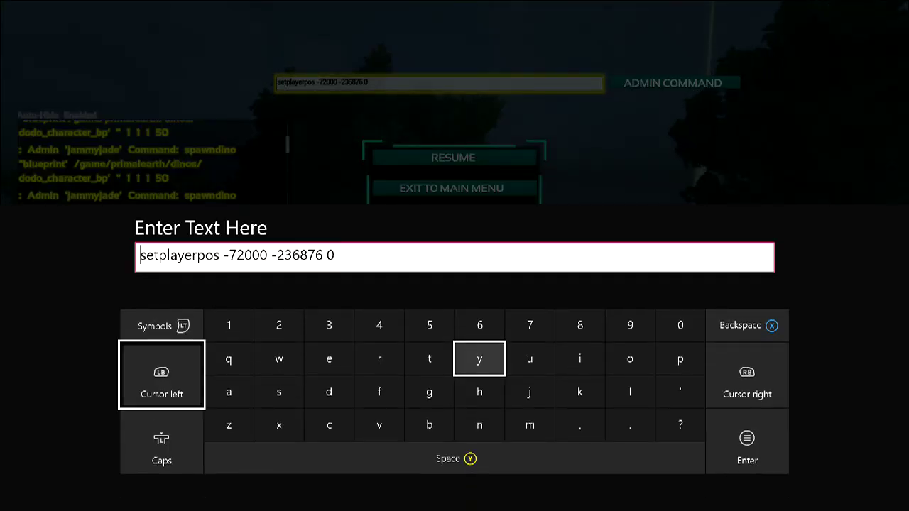
pyautogui.press('Escape')
pyautogui.press('Return')
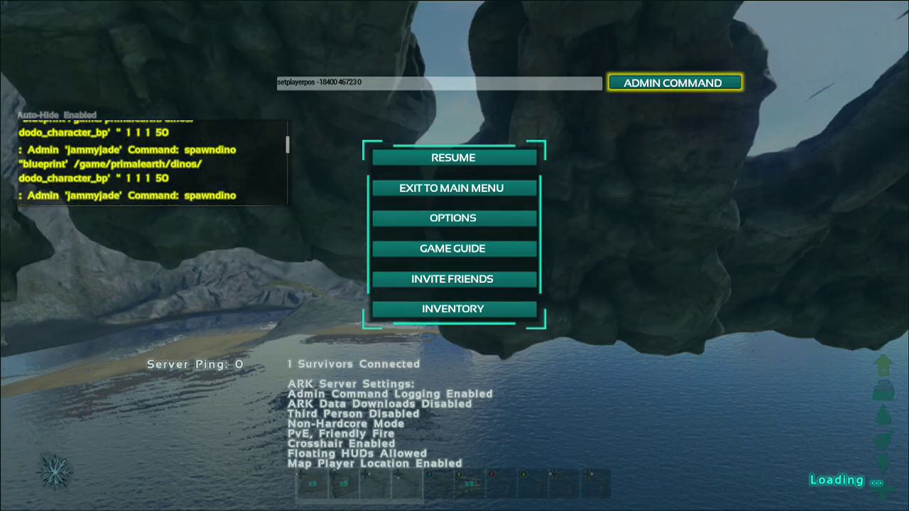
pyautogui.press('Escape')
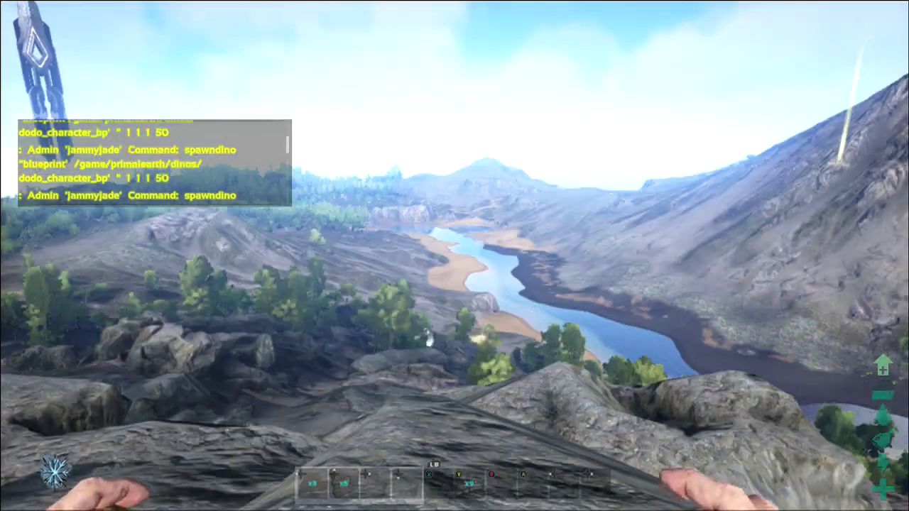
pyautogui.press('e')
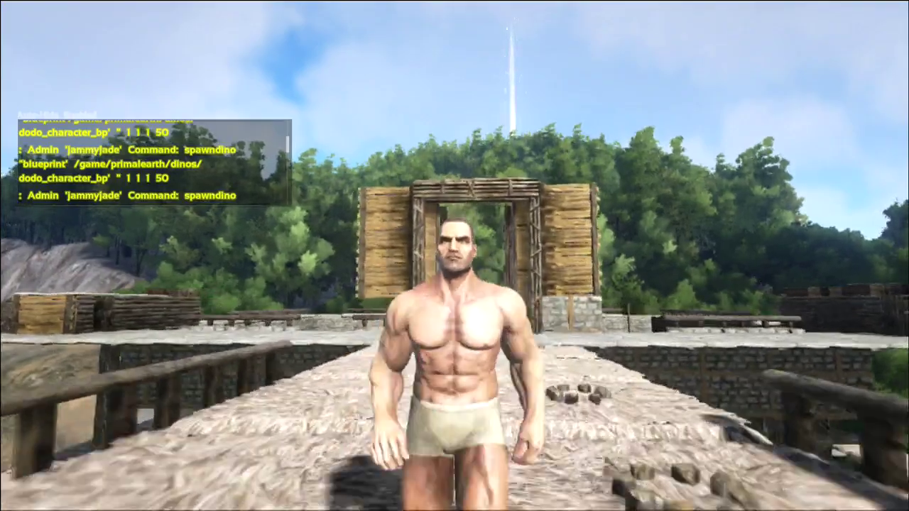